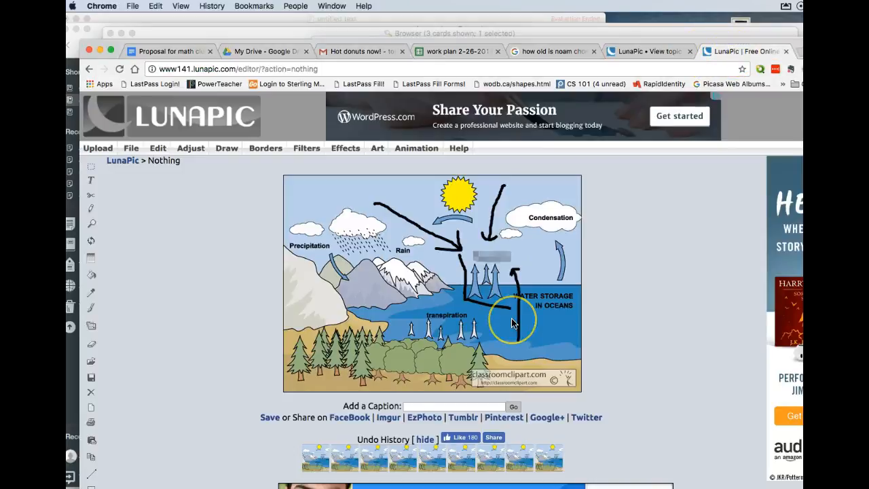
left_click(200, 65)
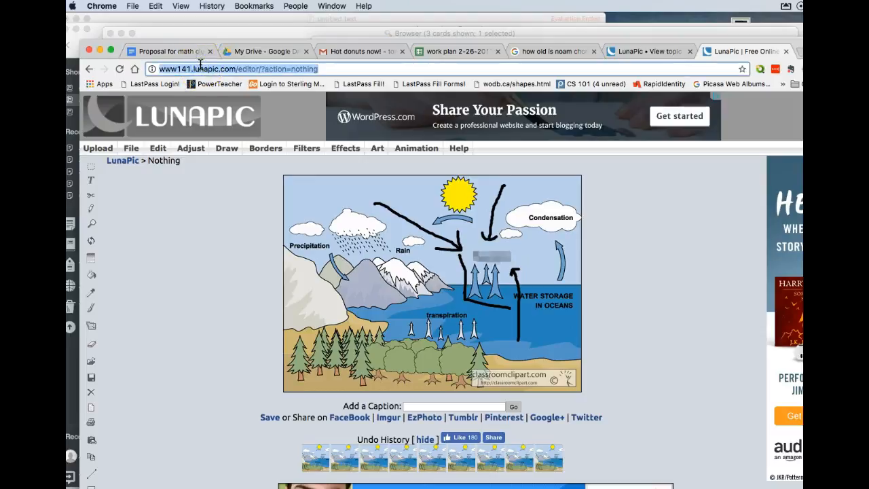
type("www.")
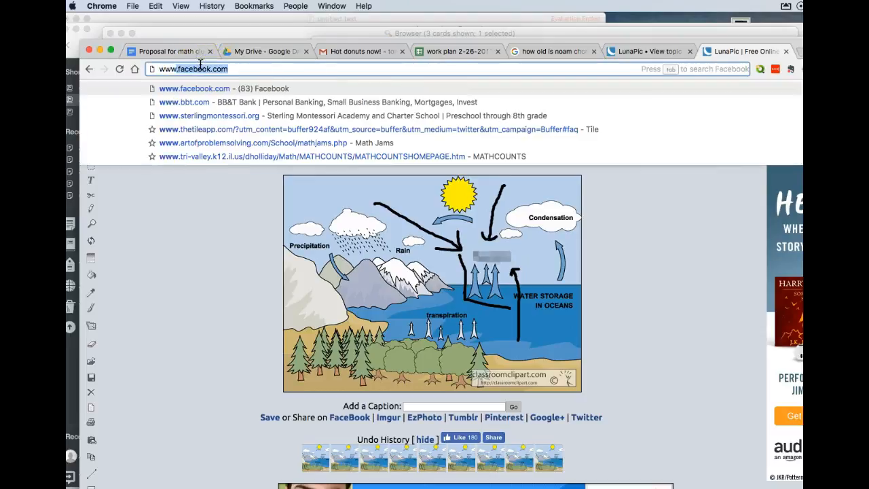
type("lunap")
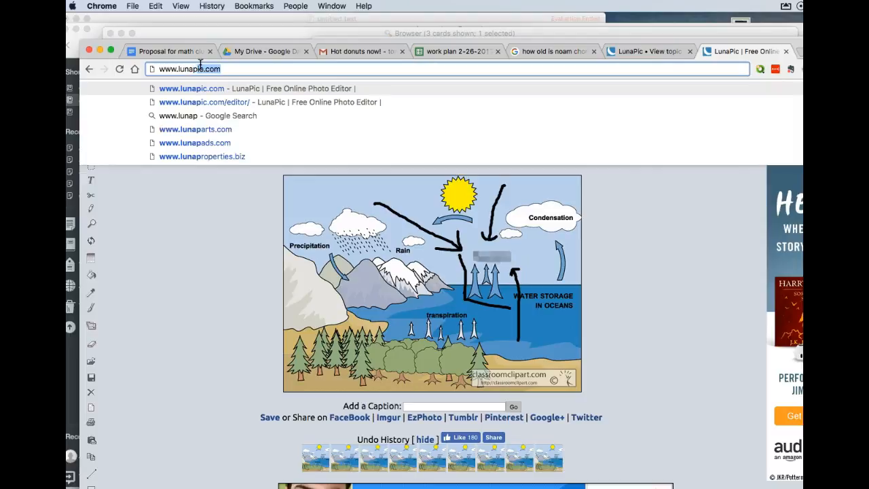
type("ic.com")
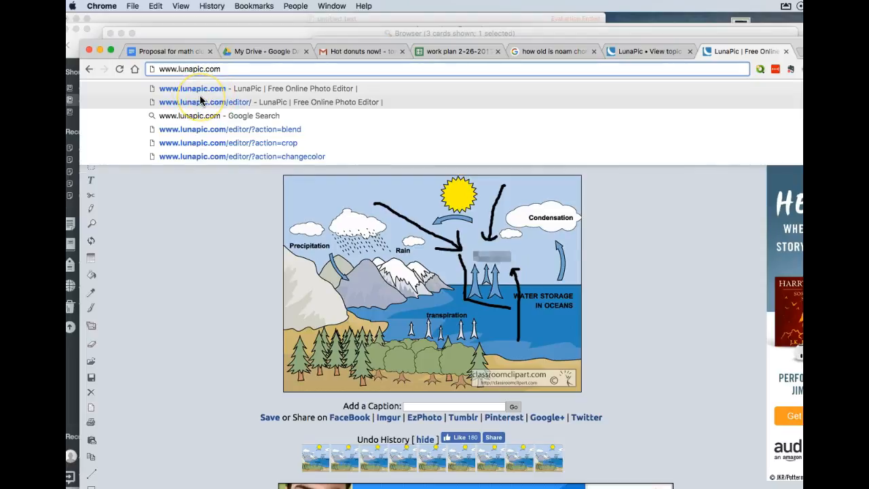
left_click(202, 101)
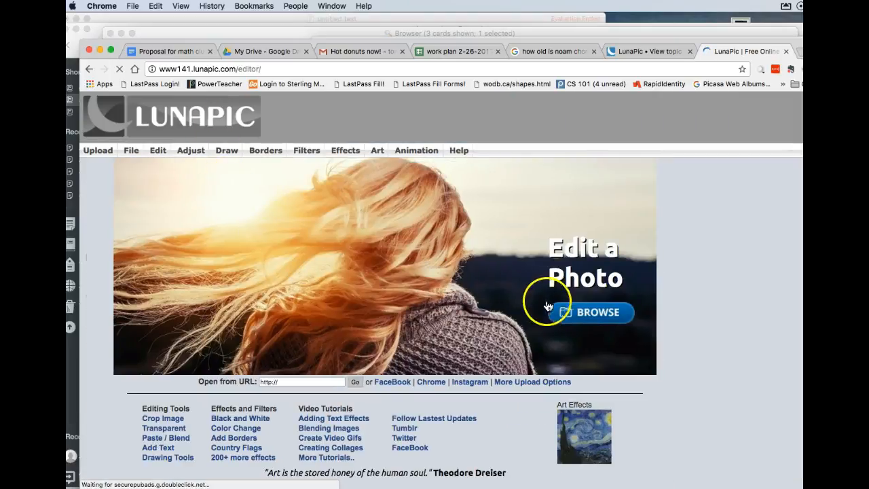
Upload water cycle.jpeg from the anki folder as the photo to edit
left_click(588, 314)
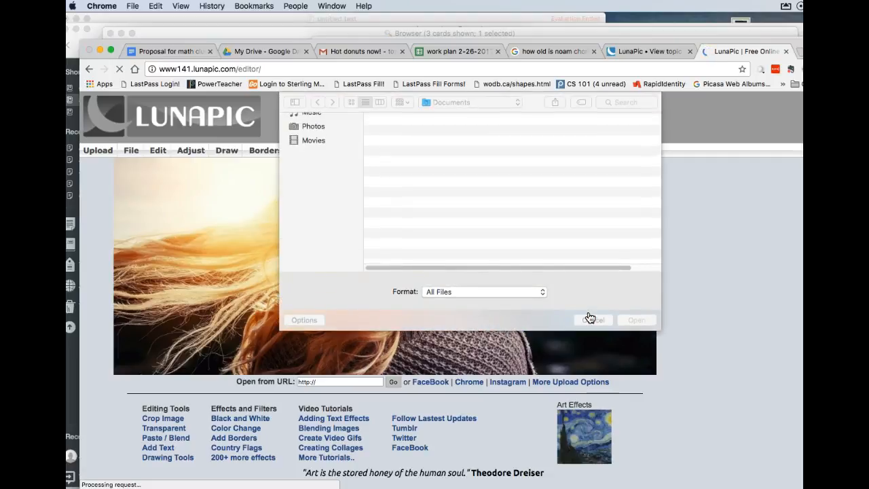
left_click(454, 198)
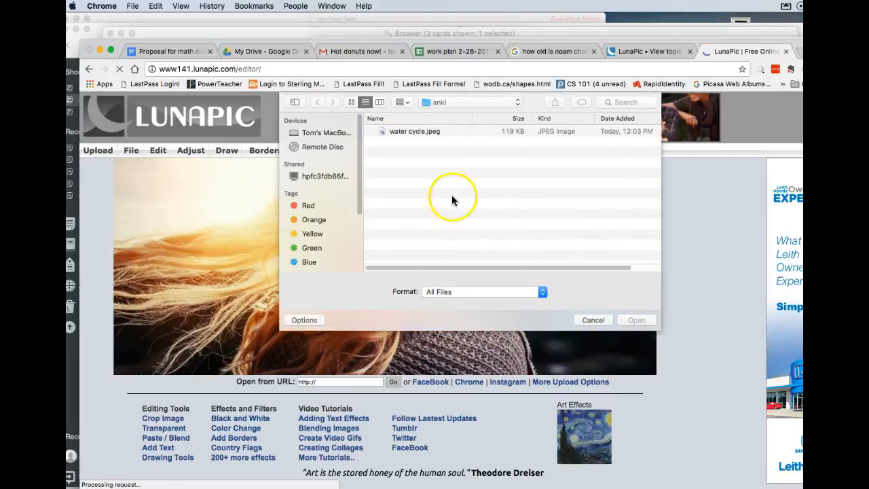
double_click(416, 132)
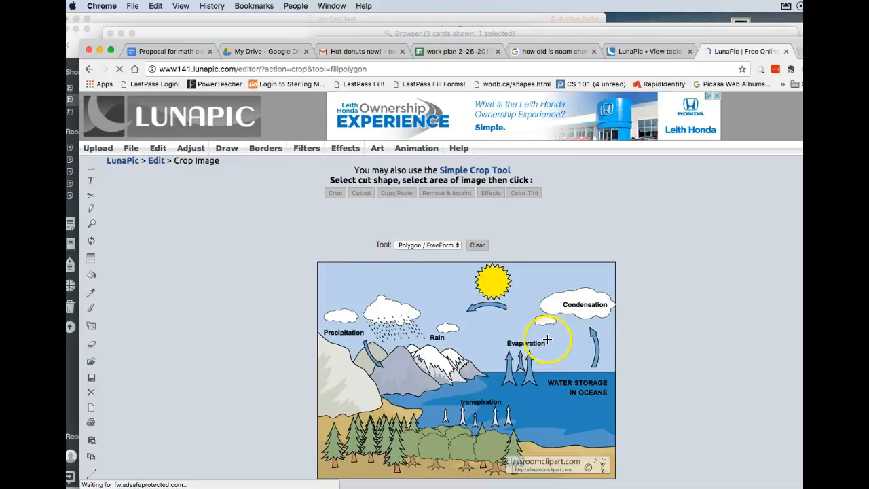
Outline the Evaporation label with a freeform selection and apply the Pixelate effect inside it
left_click(494, 333)
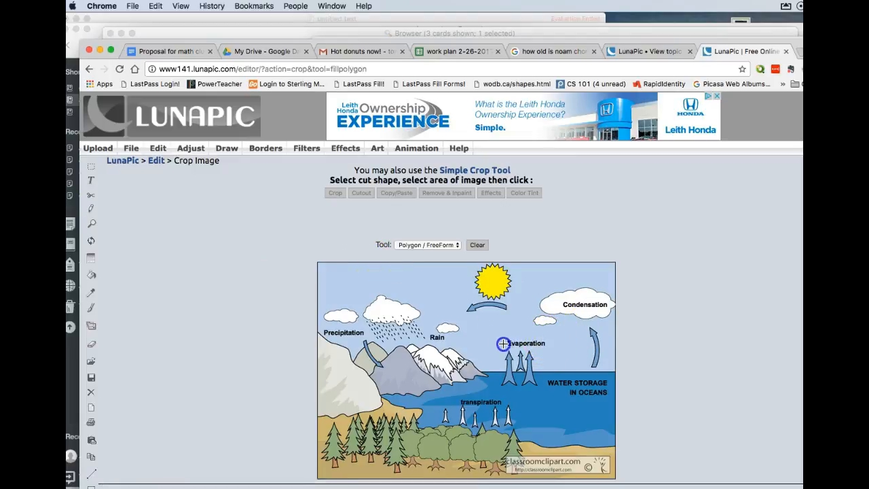
left_click(557, 347)
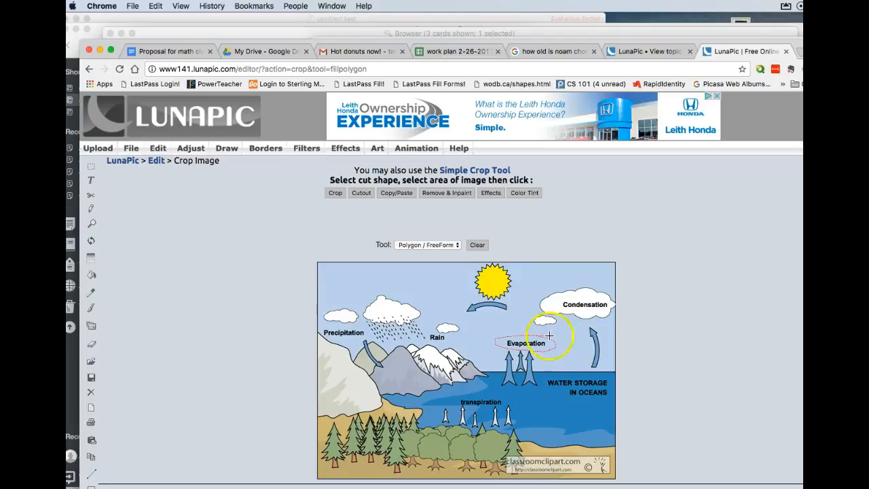
left_click(492, 193)
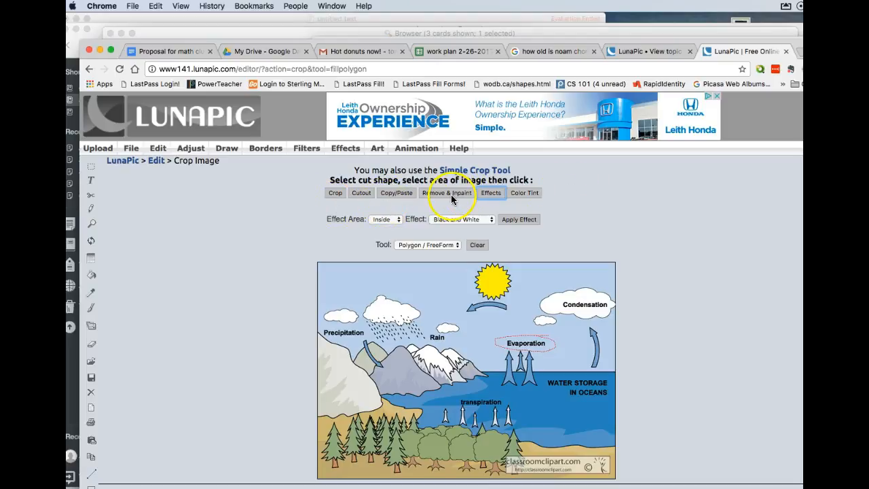
left_click(397, 220)
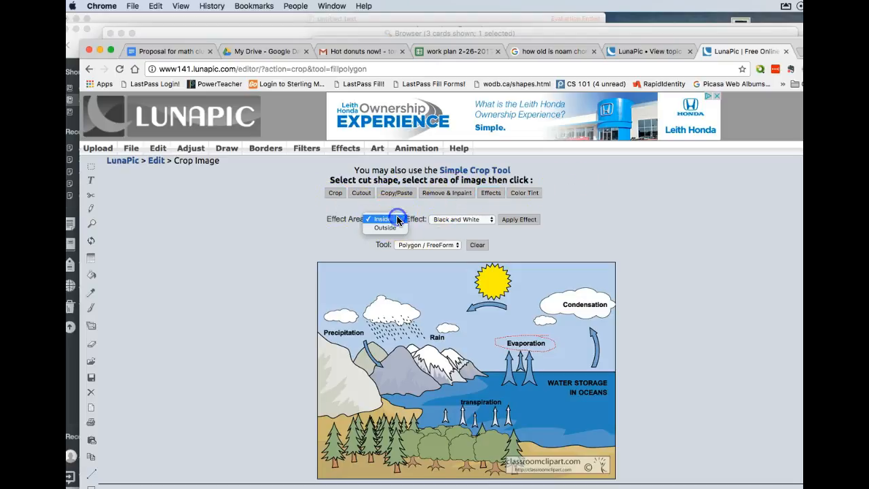
left_click(387, 220)
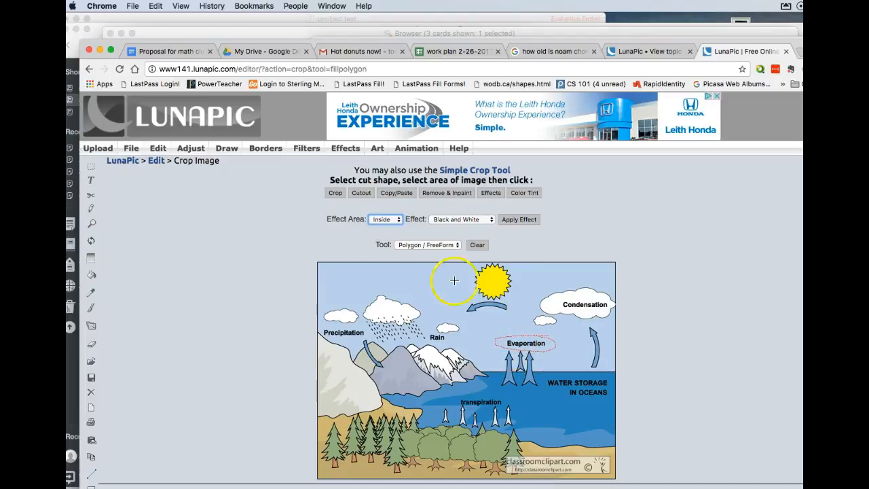
left_click(490, 220)
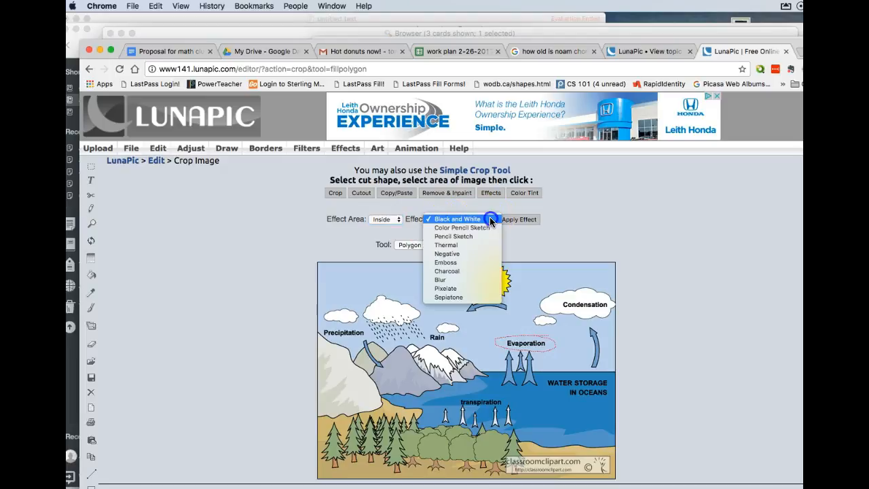
left_click(459, 294)
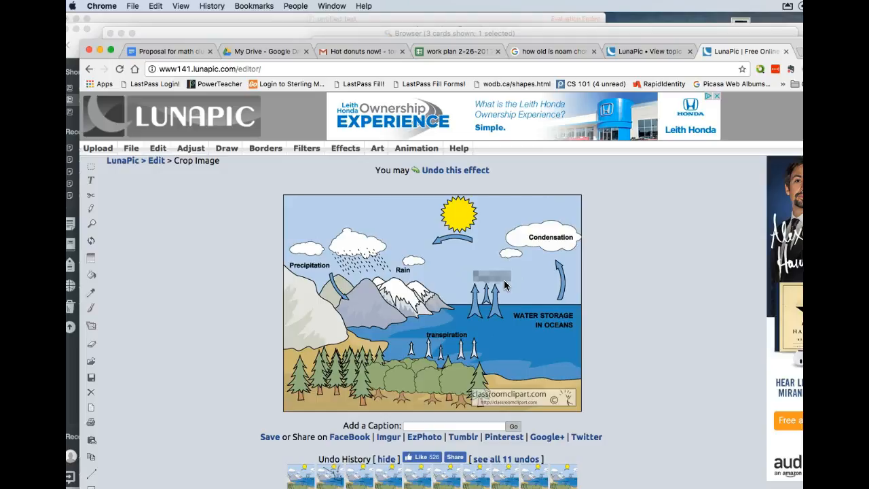
Draw two black freehand arrows with the Paint Tool pointing at the blue arrows below the pixelated label, and apply the changes
left_click(229, 150)
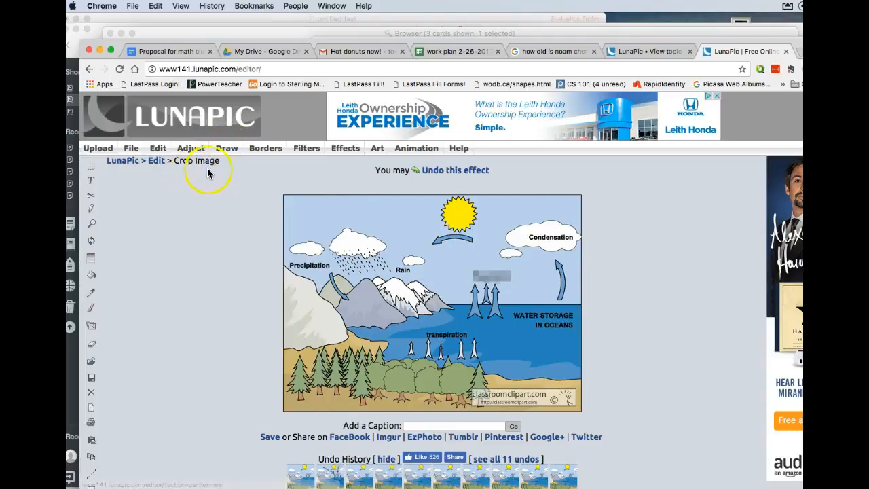
mouse_move(228, 152)
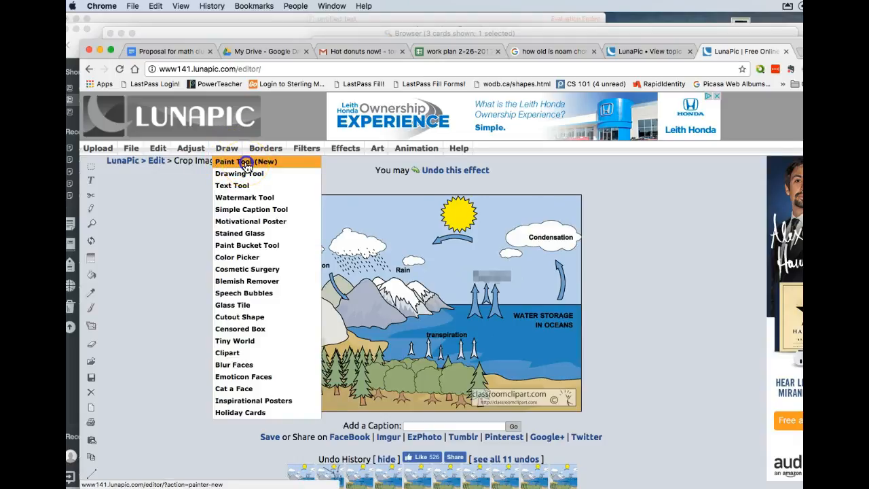
left_click(246, 165)
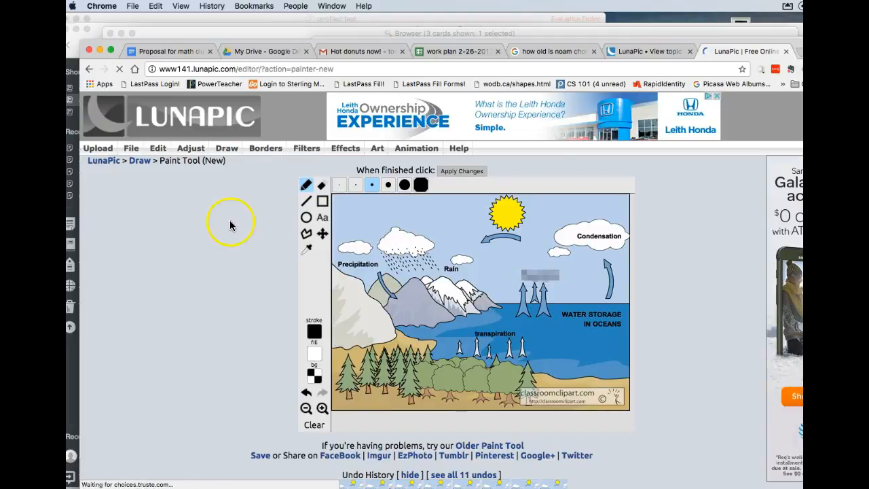
left_click(306, 187)
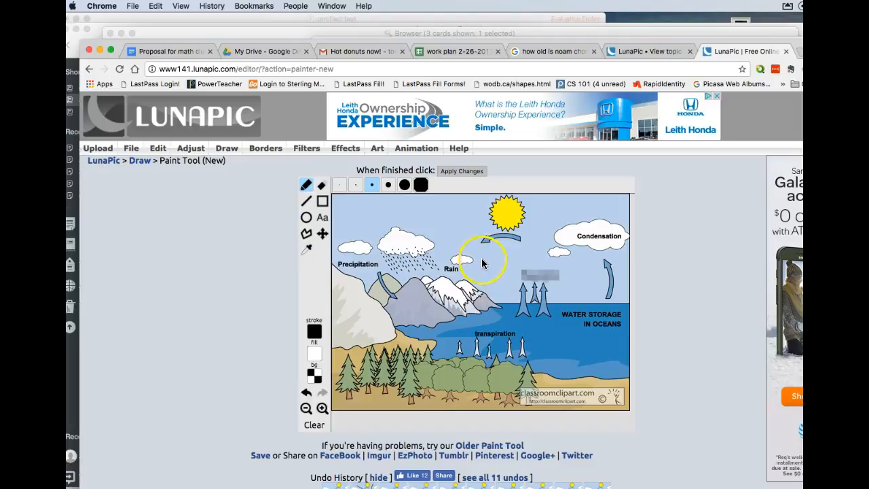
left_click(468, 273)
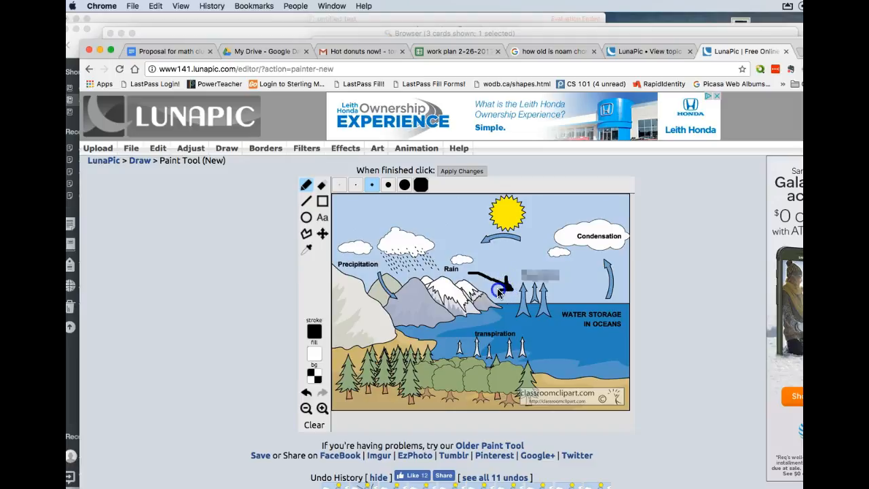
left_click_drag(494, 290, 492, 290)
left_click(561, 291)
left_click_drag(564, 299, 566, 303)
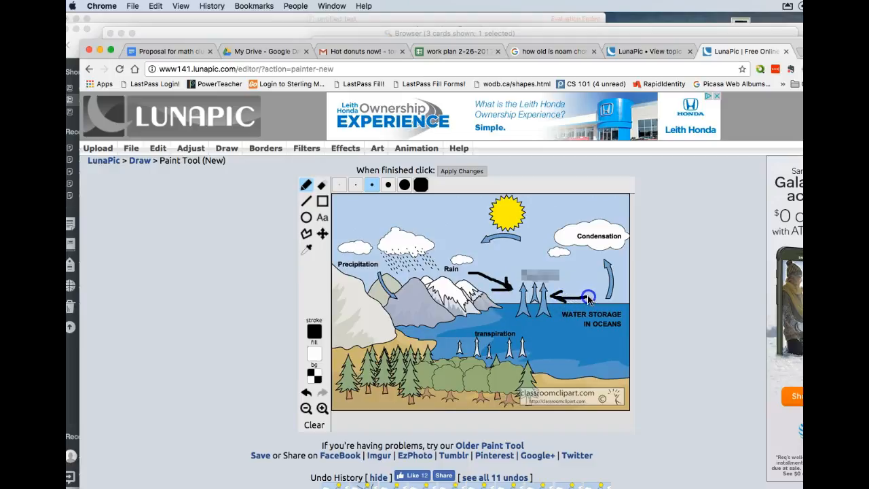
left_click(461, 173)
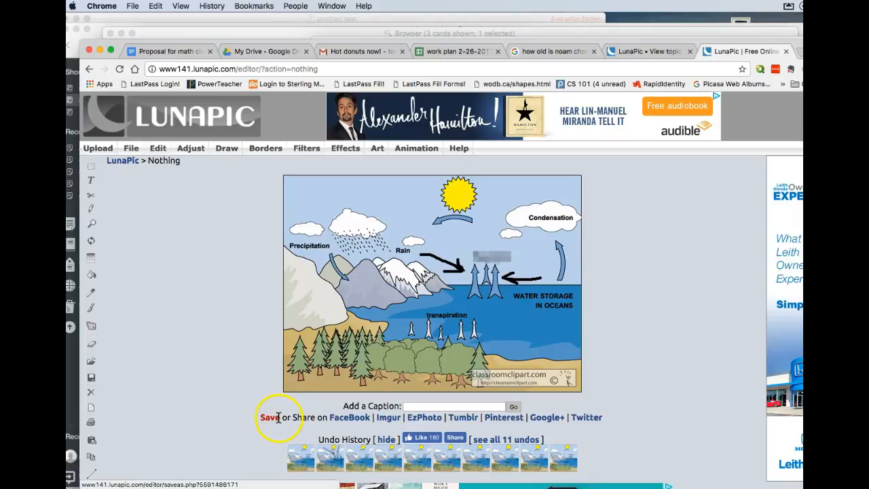
Switch to Anki, open the general-tk deck and start a new note of type Basic
left_click(116, 482)
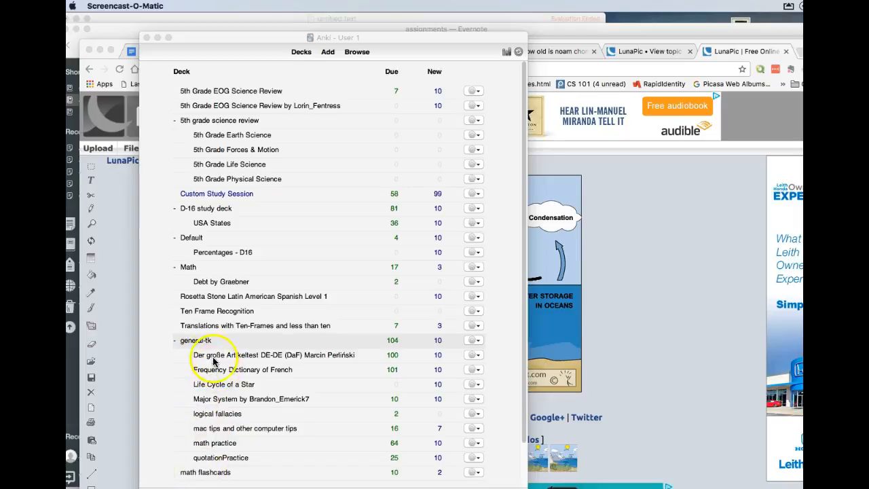
left_click(192, 342)
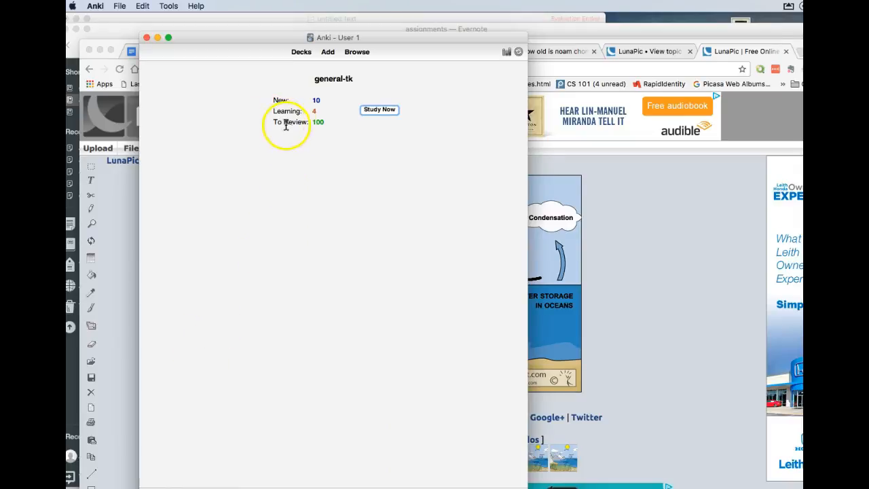
left_click(328, 52)
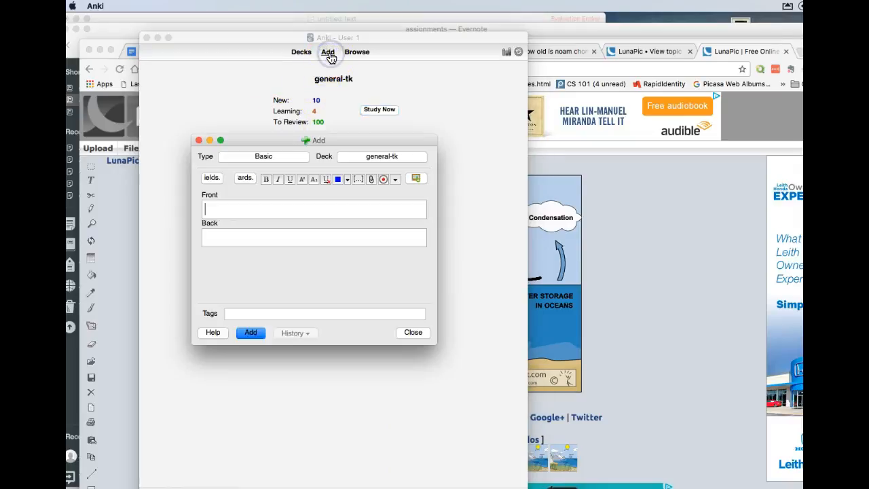
left_click(284, 156)
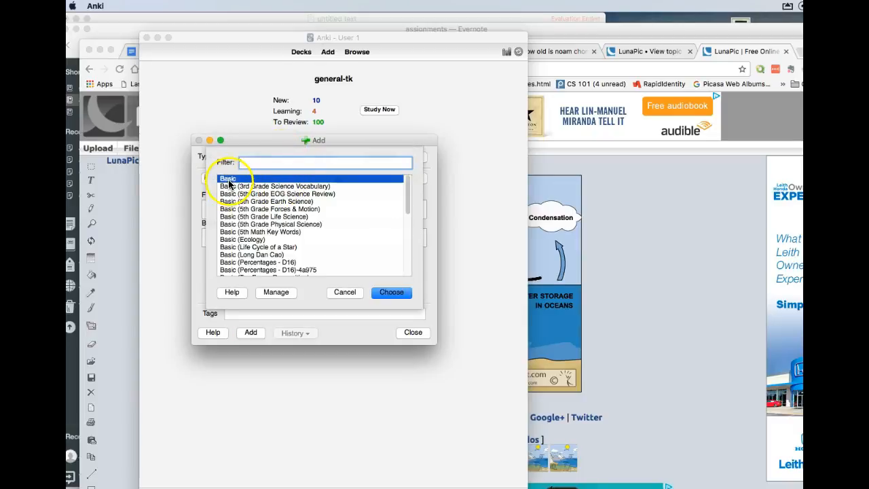
left_click(229, 182)
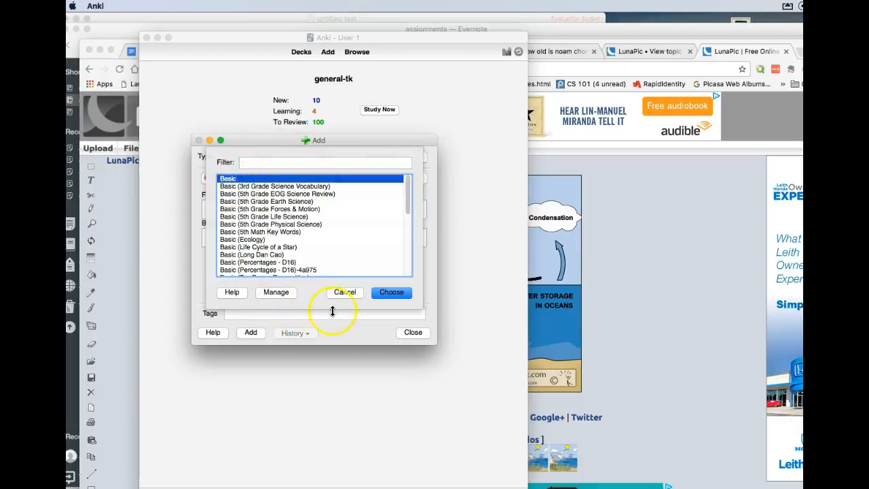
left_click(399, 301)
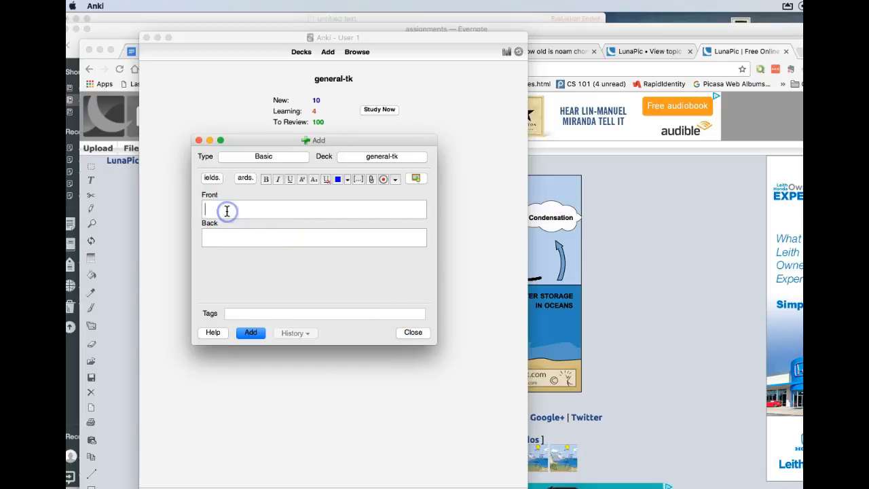
Attach the edited water cycle image, the imageedit_11 PNG file in Downloads, to the note's Front field
left_click(371, 182)
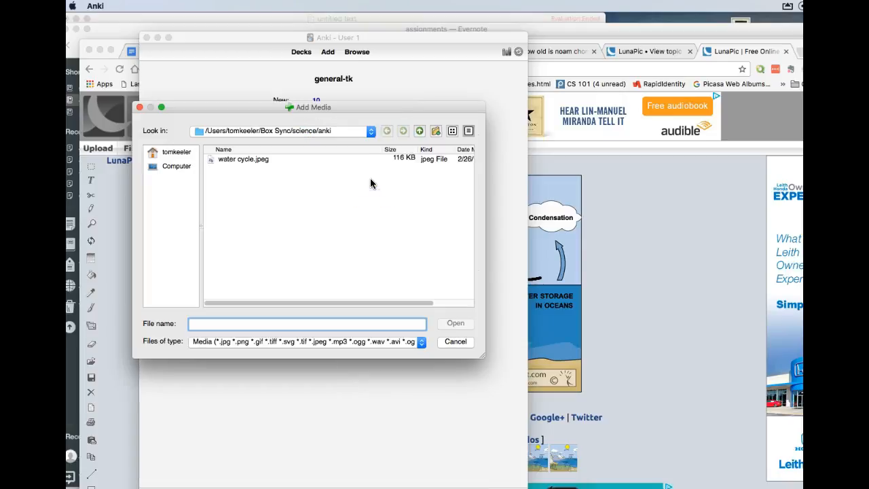
left_click(455, 341)
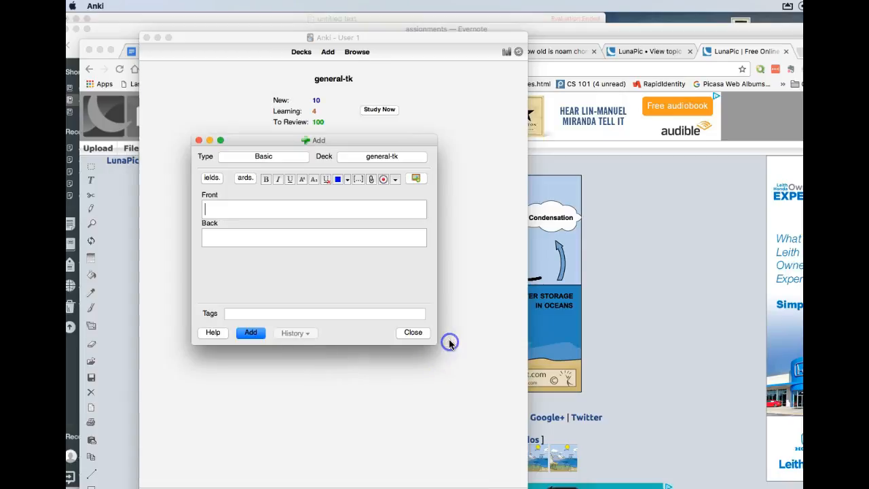
left_click(372, 179)
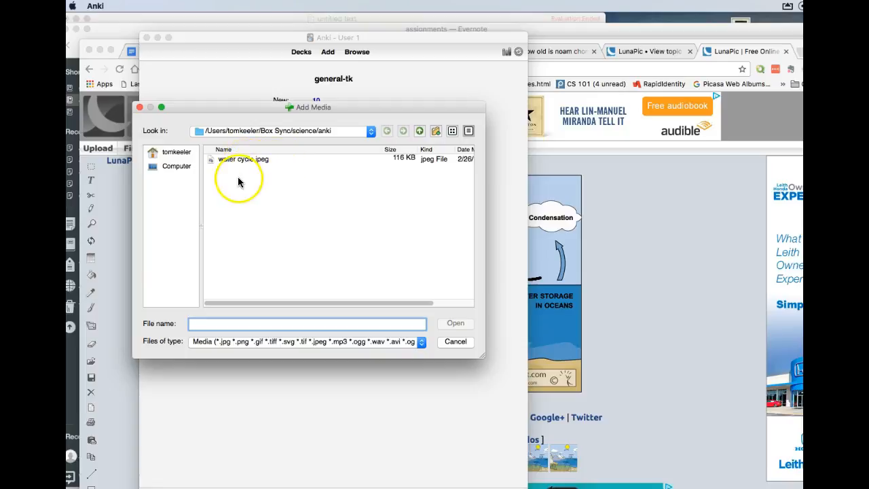
left_click(372, 132)
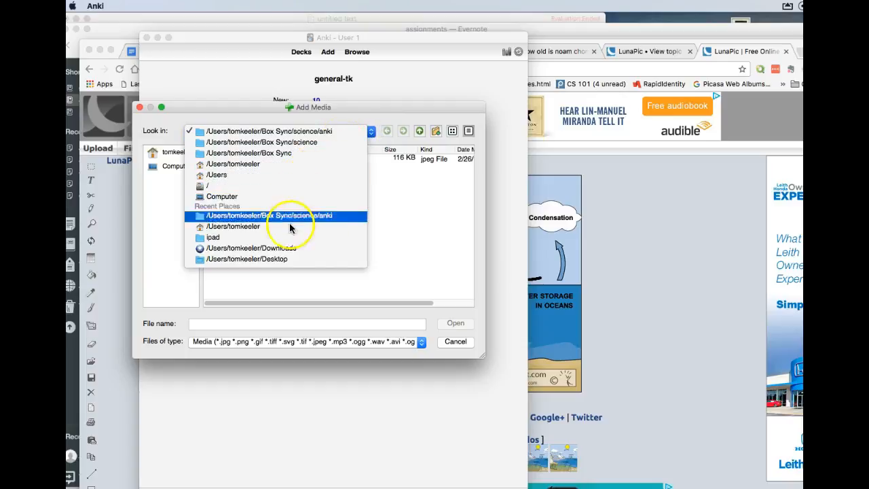
left_click(285, 249)
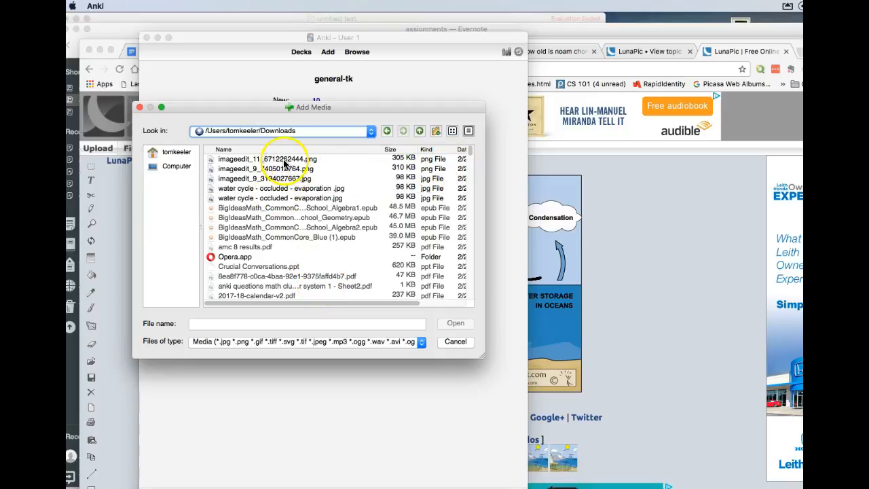
double_click(284, 160)
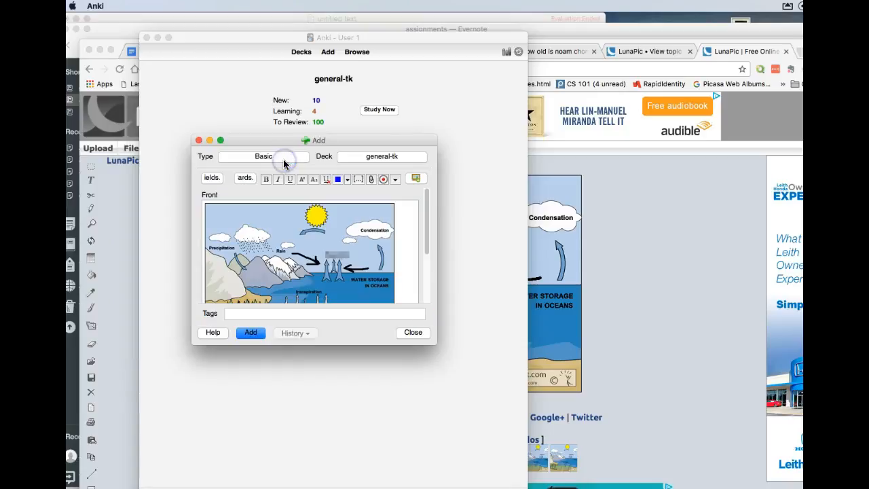
Tag the new note with the existing science tag
left_click(259, 313)
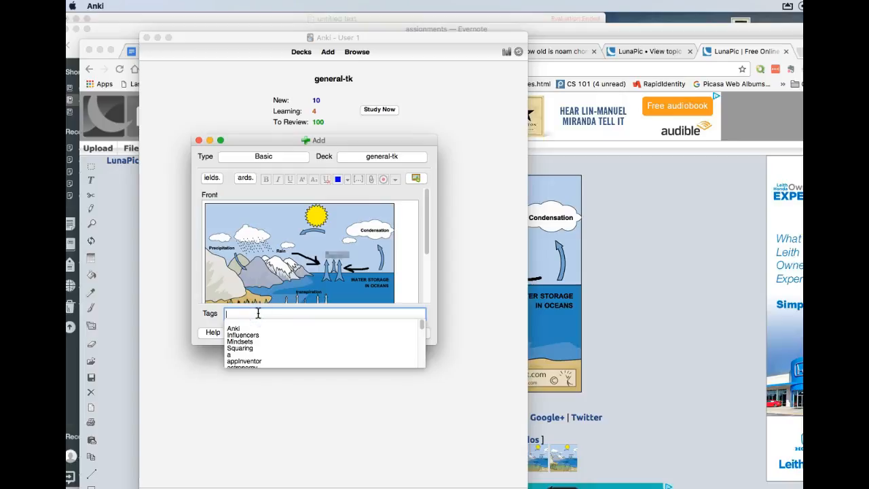
type("science")
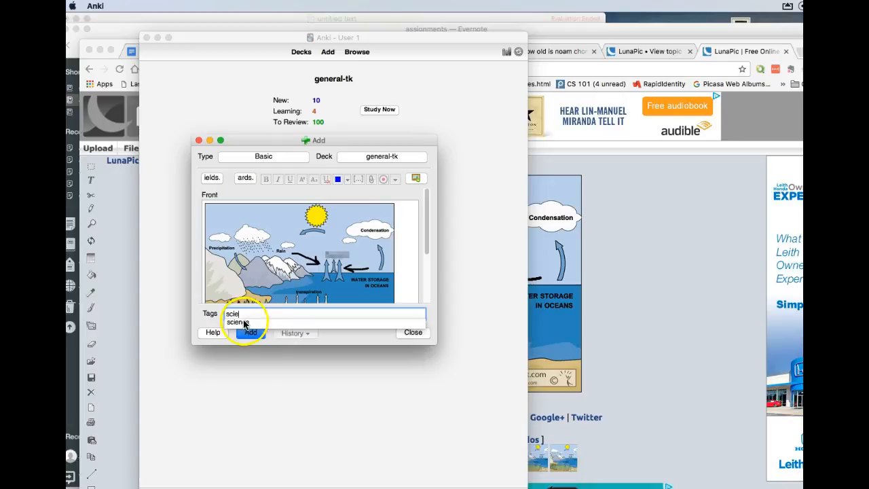
left_click(241, 322)
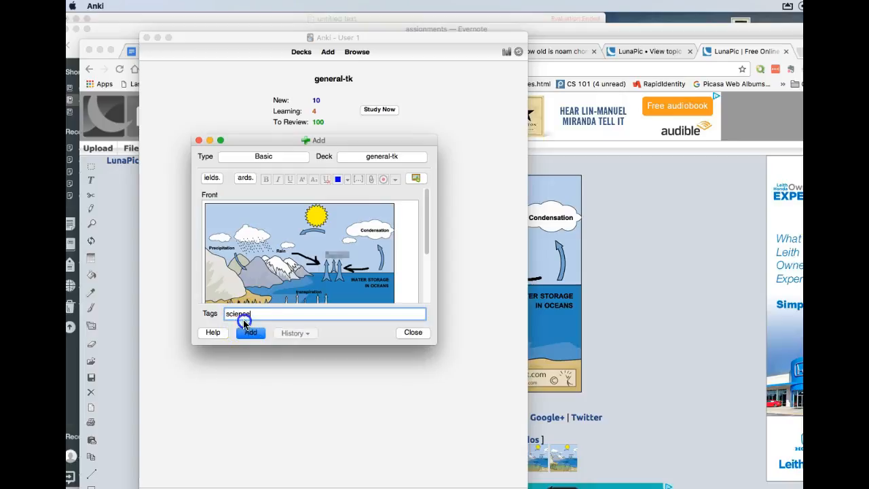
Attach the original unedited image, water cycle.jpeg from the Box Sync/science/anki folder, to the note's Back field
left_click(425, 290)
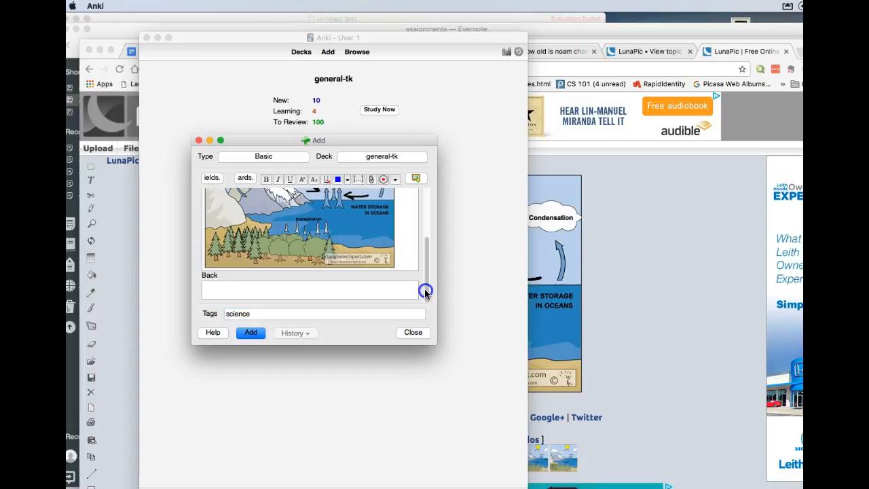
left_click(262, 283)
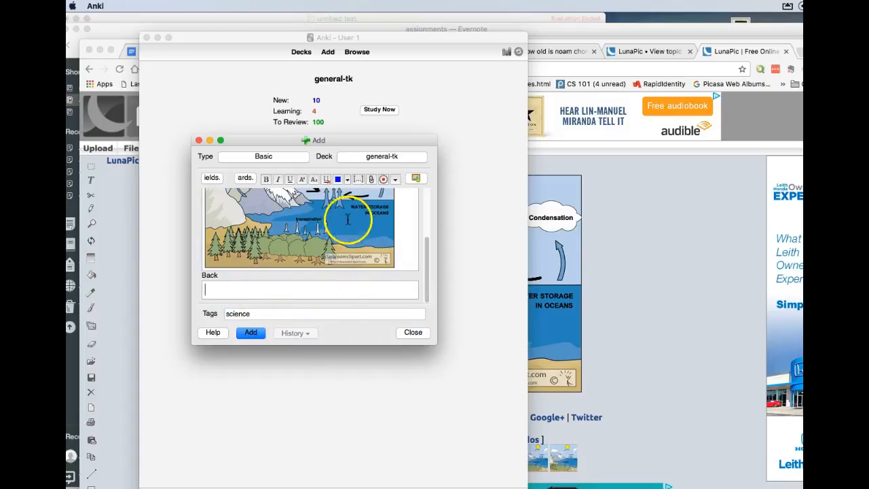
left_click(371, 179)
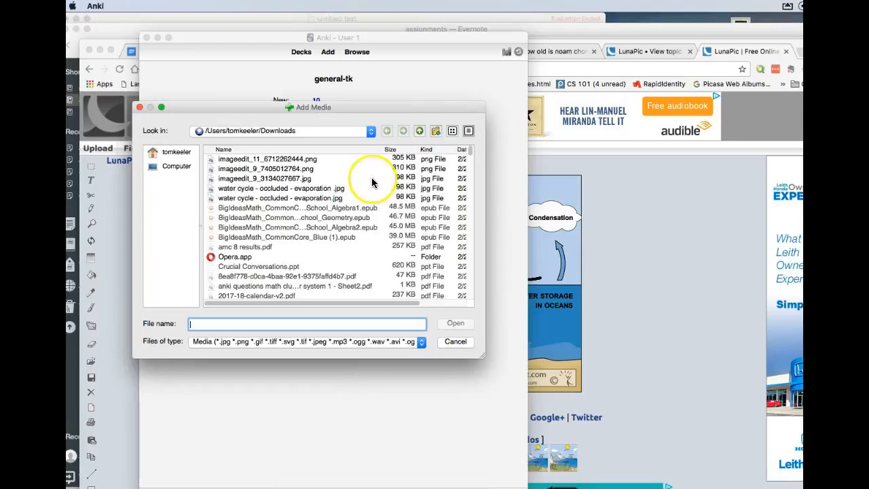
left_click(370, 132)
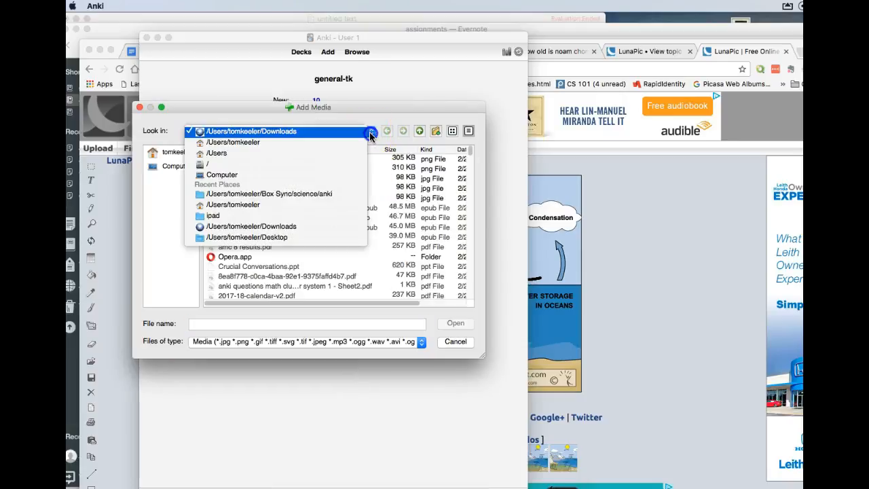
left_click(299, 195)
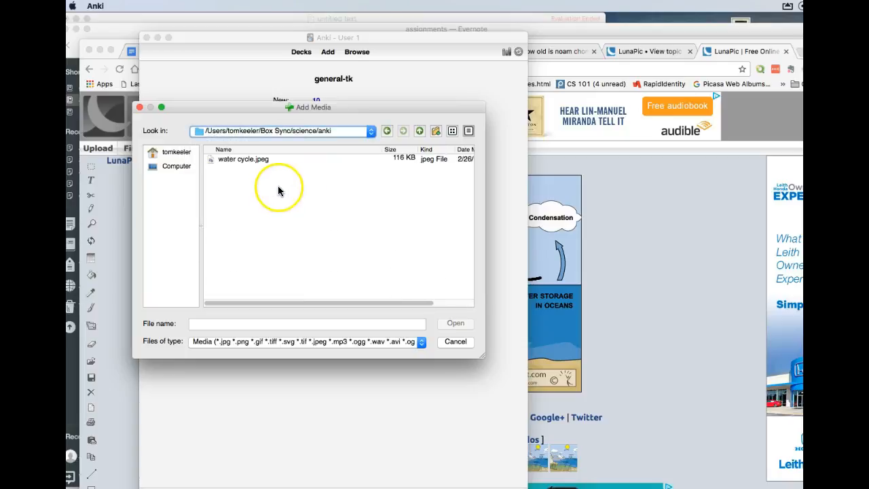
left_click(259, 163)
double_click(259, 163)
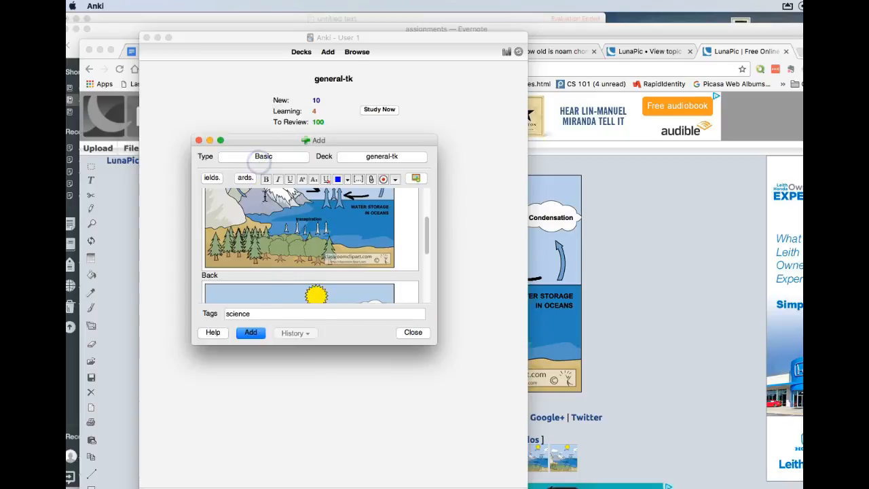
Check the Front and Back images in a taller note window, and add the finished note to the general-tk deck
left_click_drag(380, 351, 387, 449)
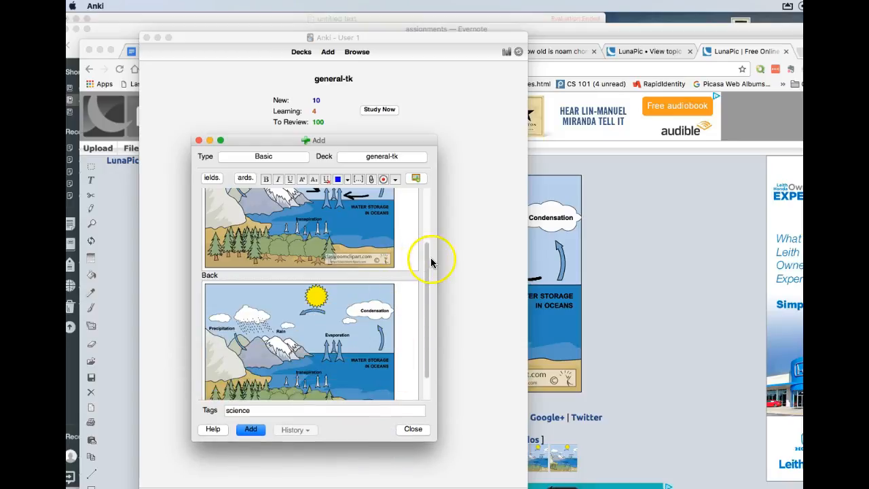
left_click_drag(430, 257, 425, 200)
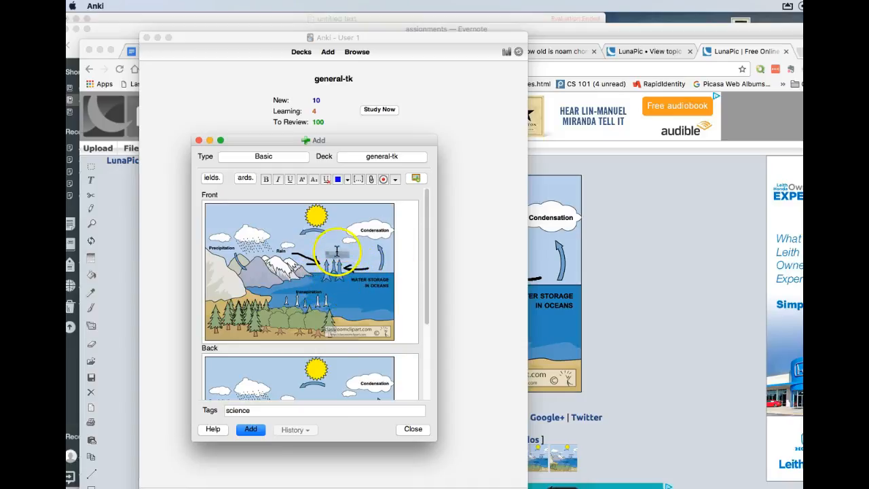
left_click_drag(426, 316, 423, 394)
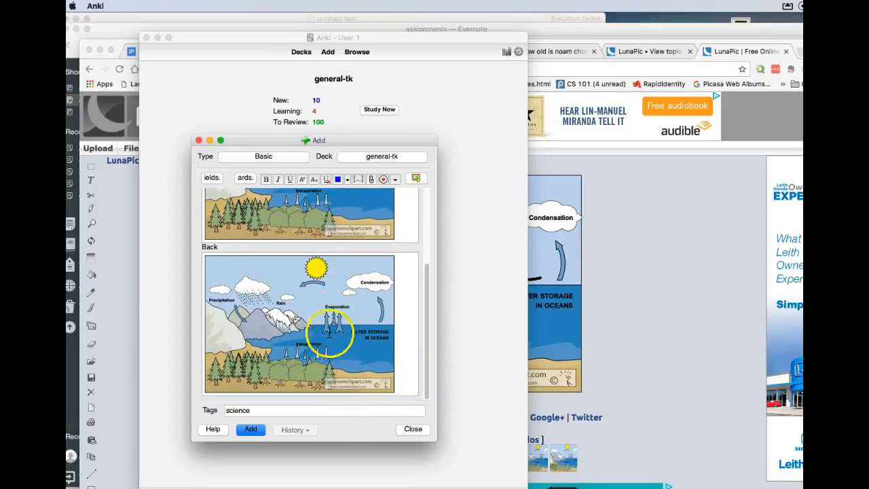
left_click(256, 432)
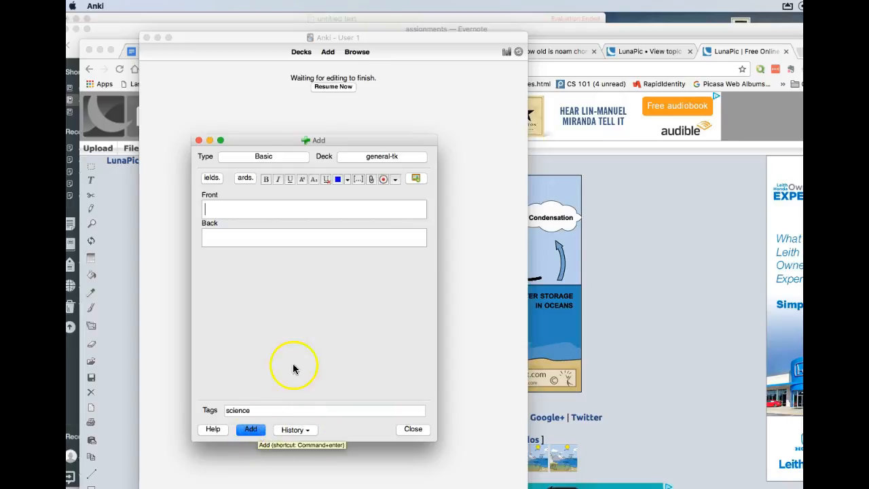
left_click(412, 429)
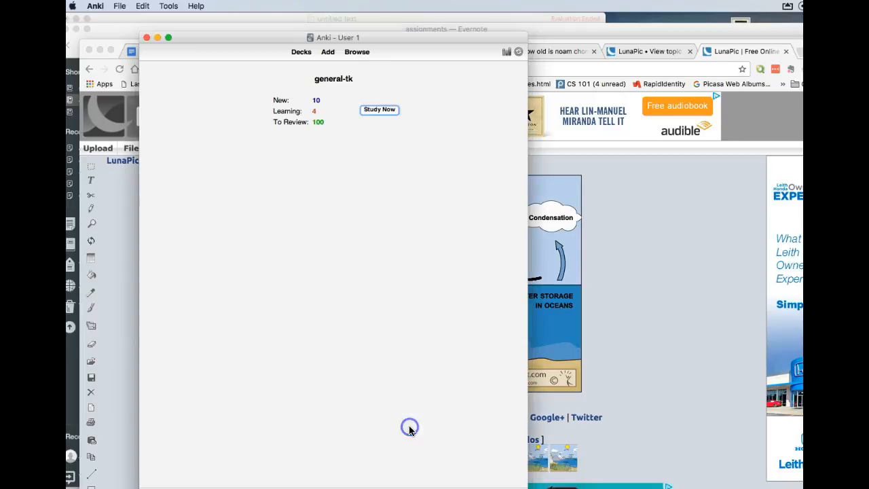
Browse the cards added today and examine the front and back images of the new water cycle card
left_click(357, 52)
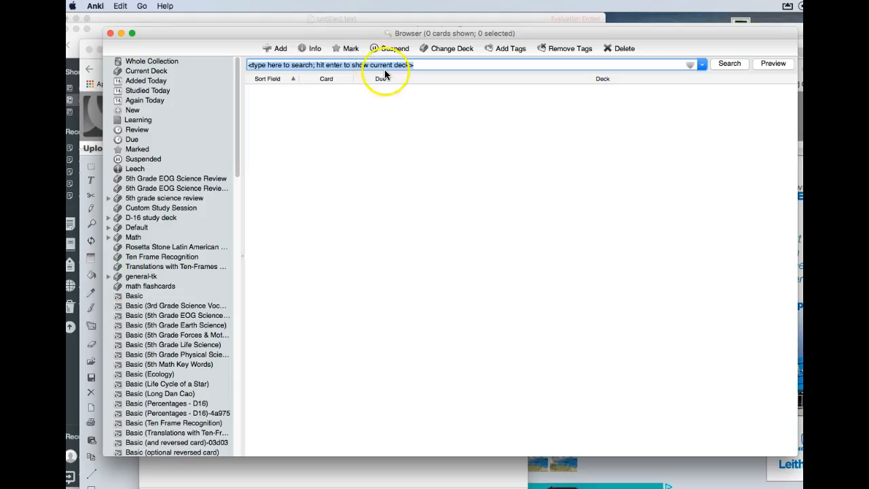
left_click(149, 81)
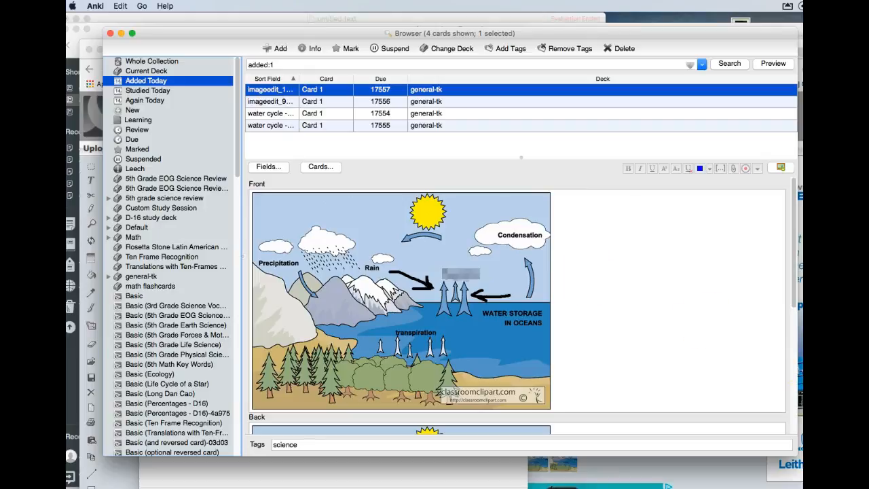
left_click(793, 382)
left_click(429, 351)
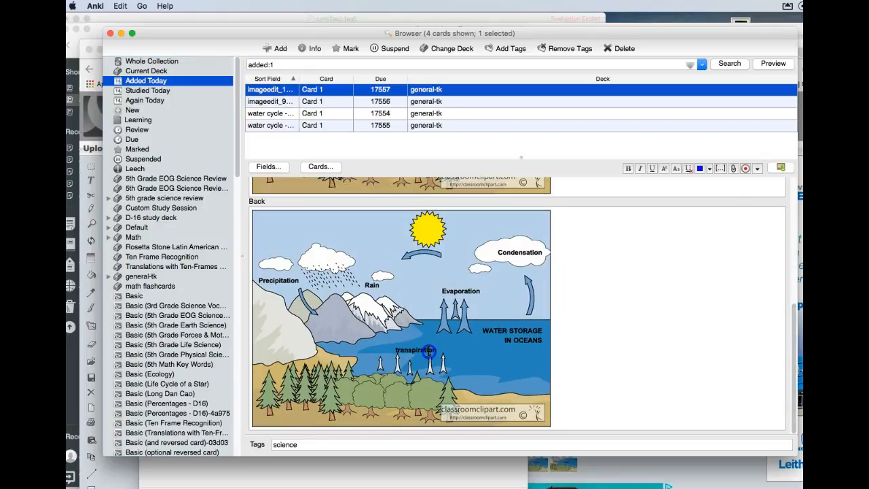